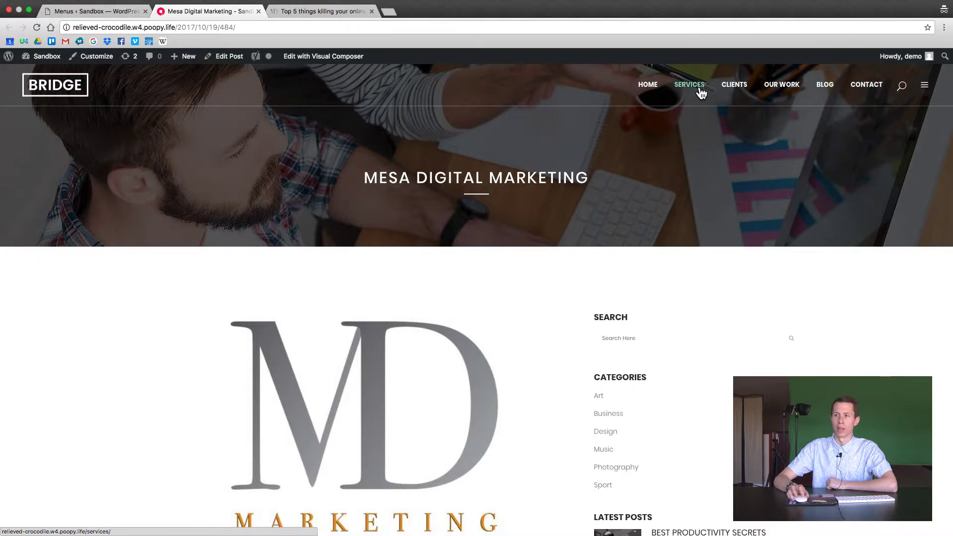
Visit the live Services page, go back, then switch to the Menus admin tab.
click(689, 86)
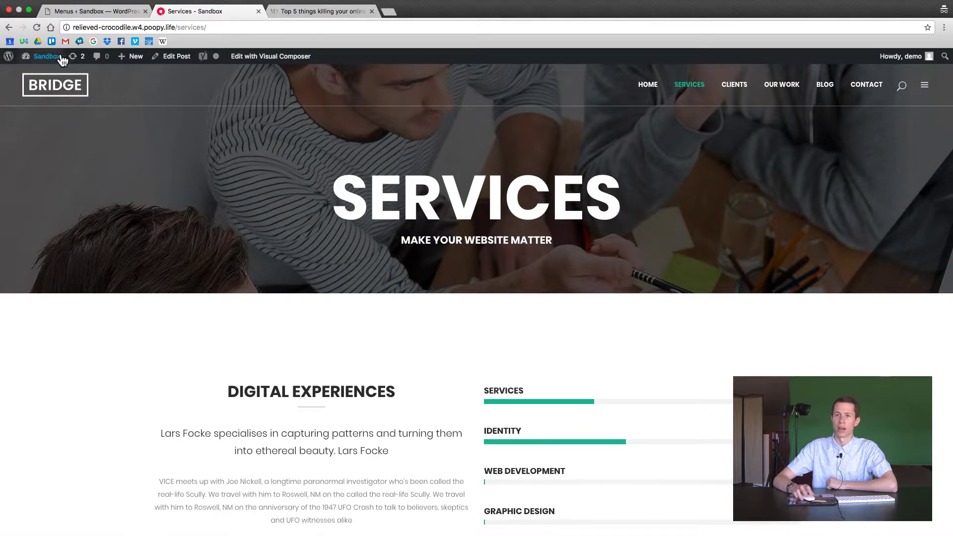
click(9, 28)
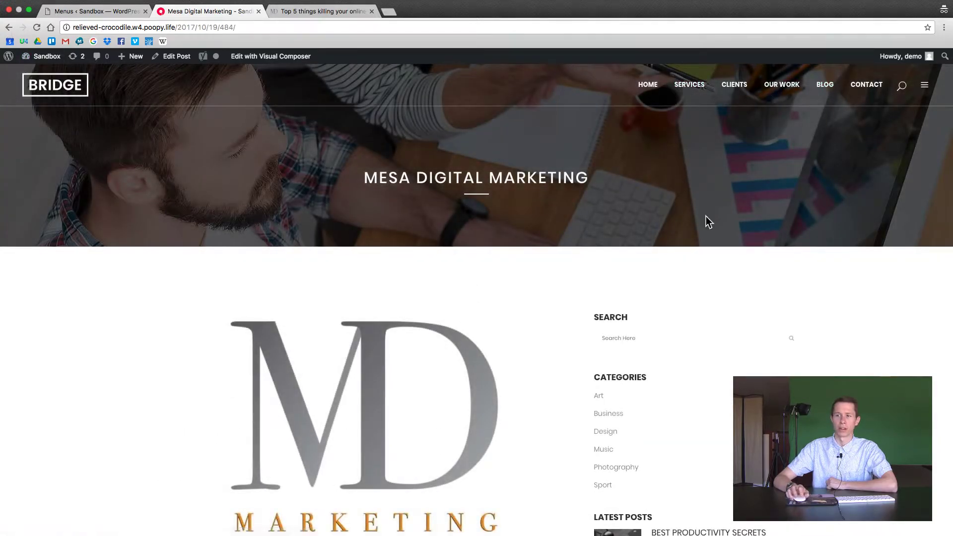
click(84, 12)
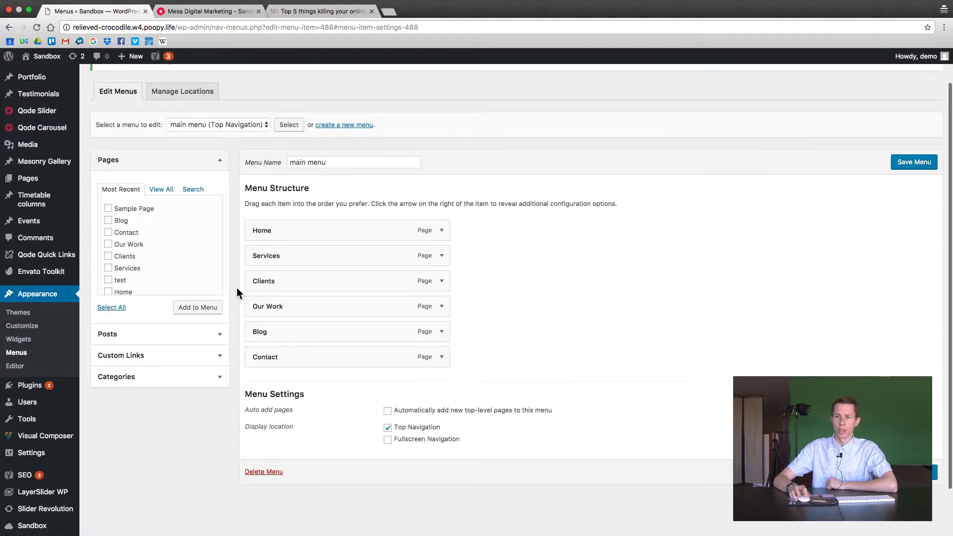
scroll(237, 288, down, 1)
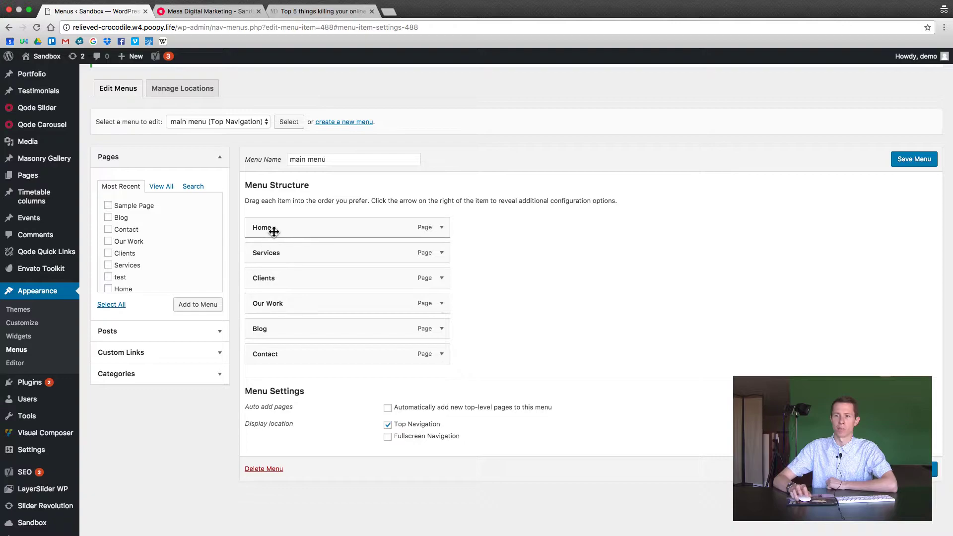
scroll(242, 141, up, 3)
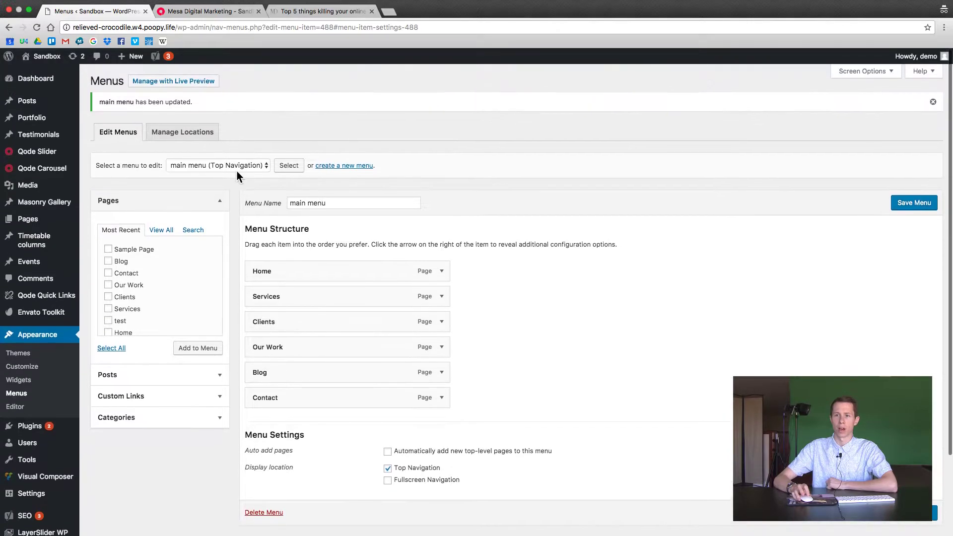
click(217, 165)
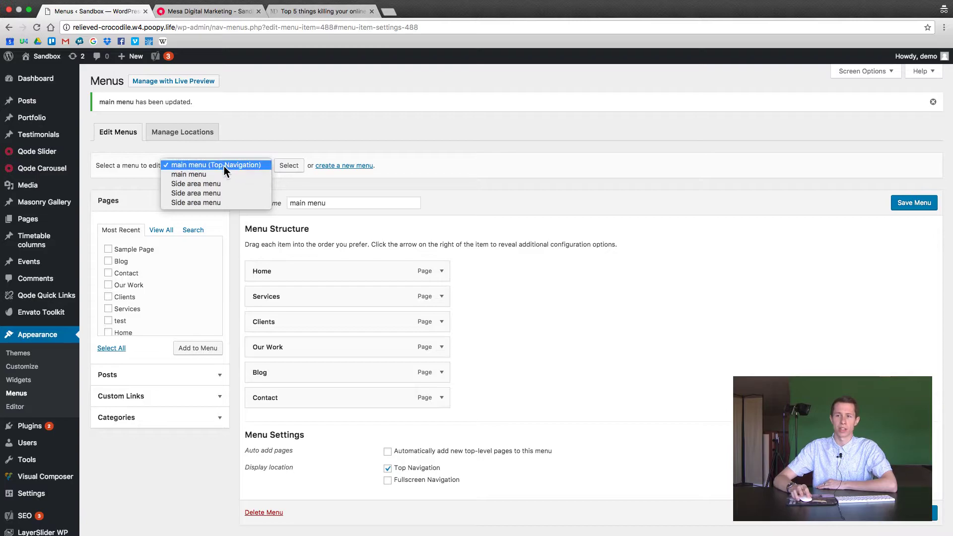
click(310, 192)
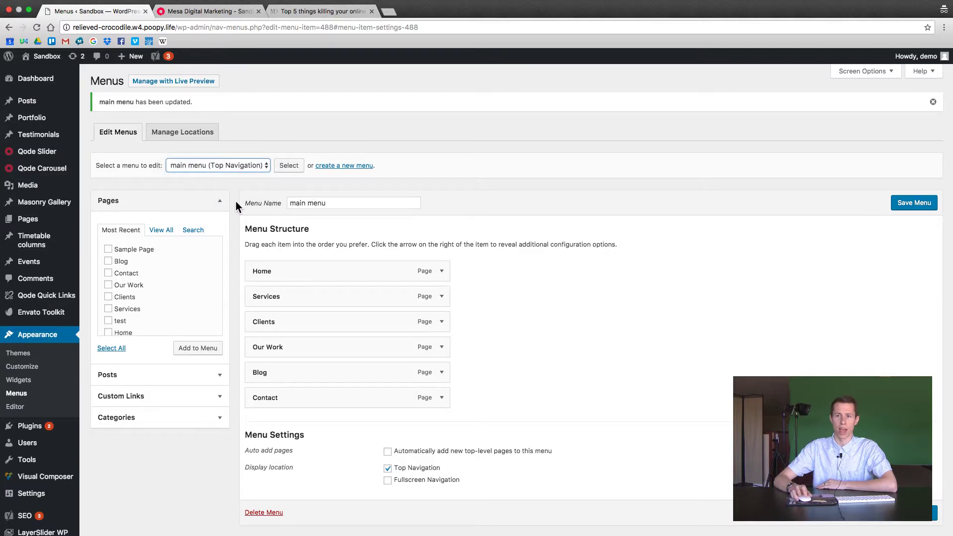
scroll(237, 205, down, 1)
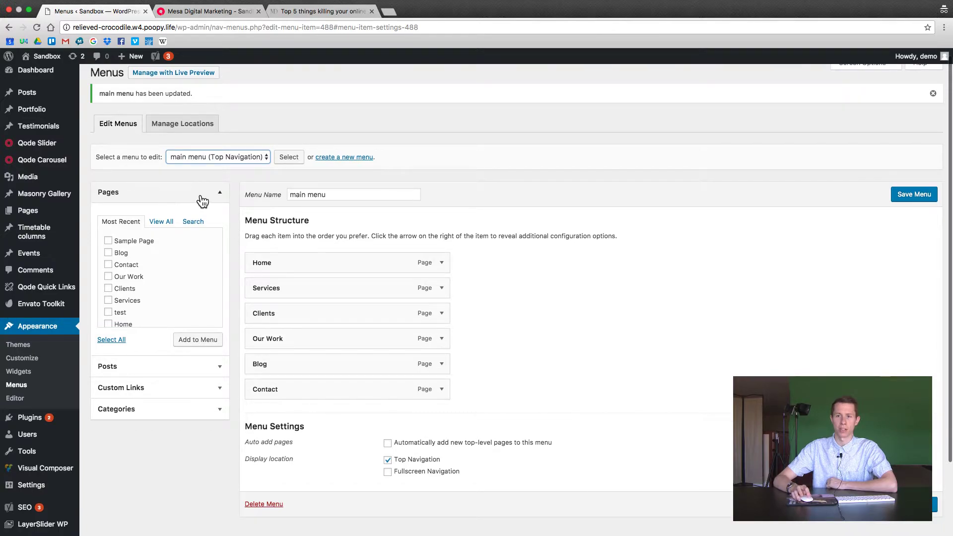
Add the Mesa Digital Marketing post after Contact in the main menu and save it.
click(218, 196)
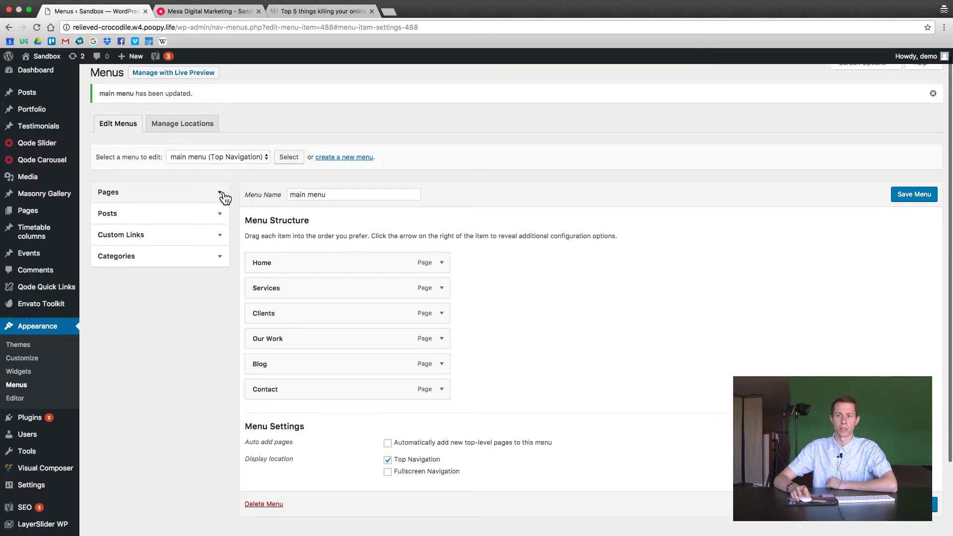
click(222, 195)
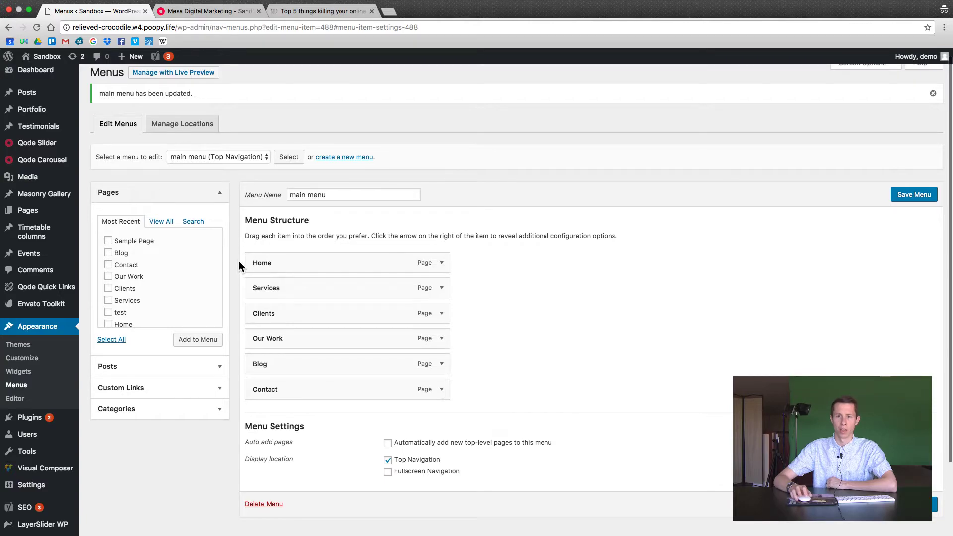
click(220, 368)
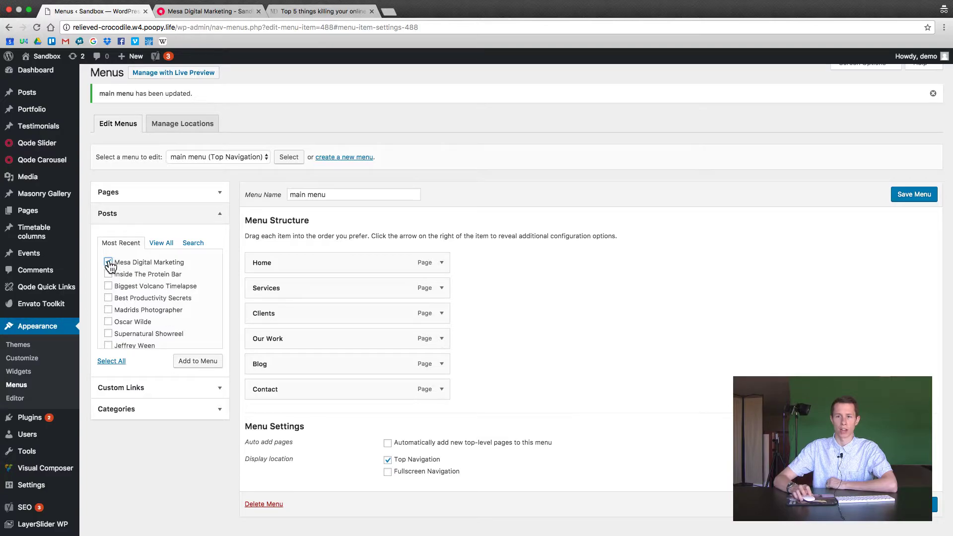
click(186, 363)
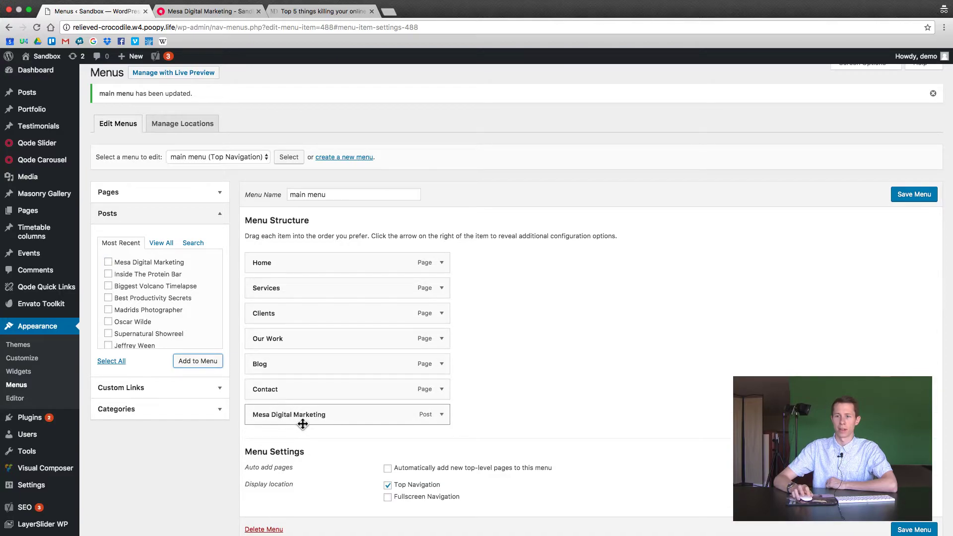
scroll(727, 356, down, 2)
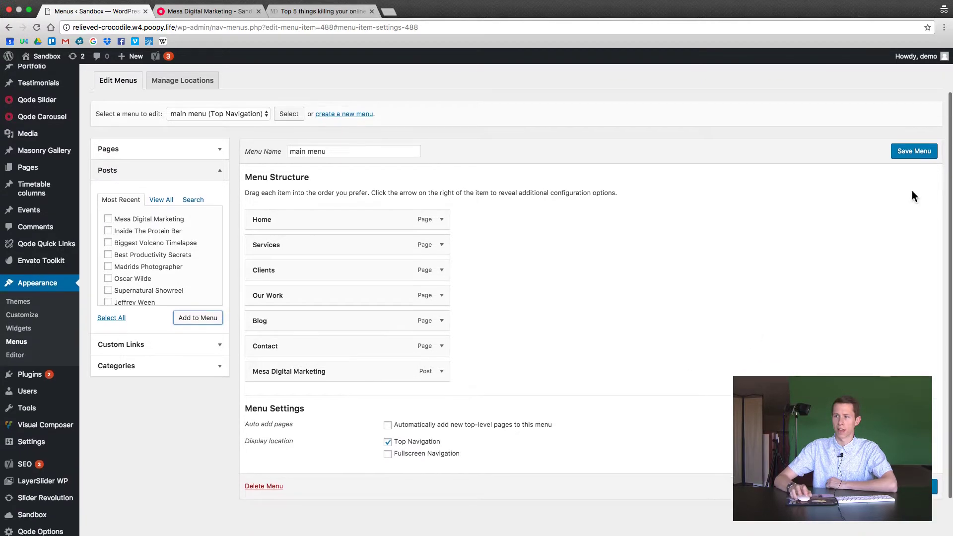
click(912, 153)
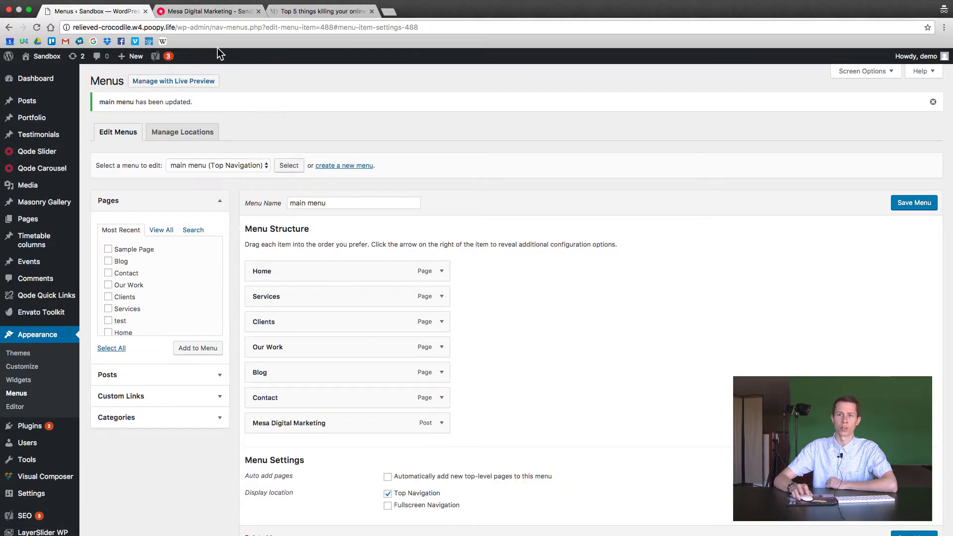
click(200, 12)
key(super+r)
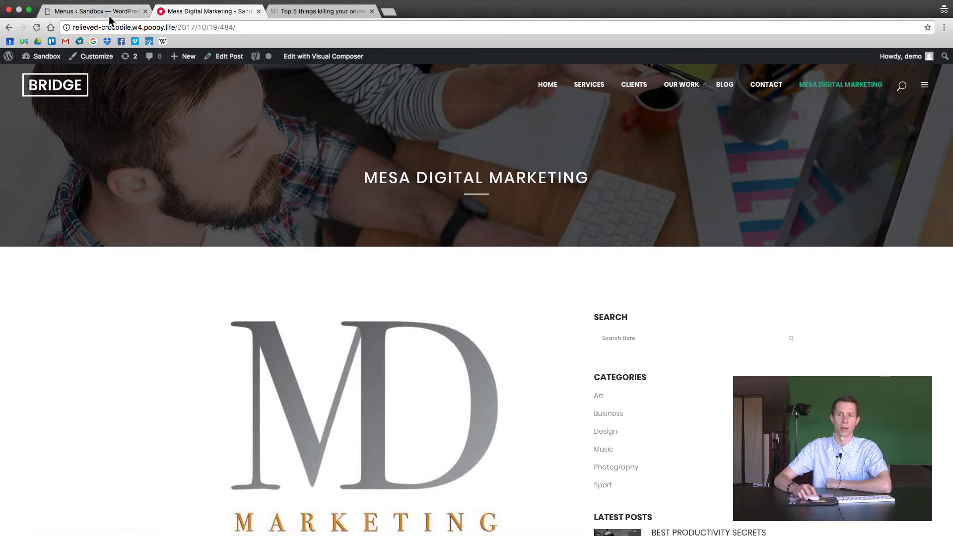
click(90, 11)
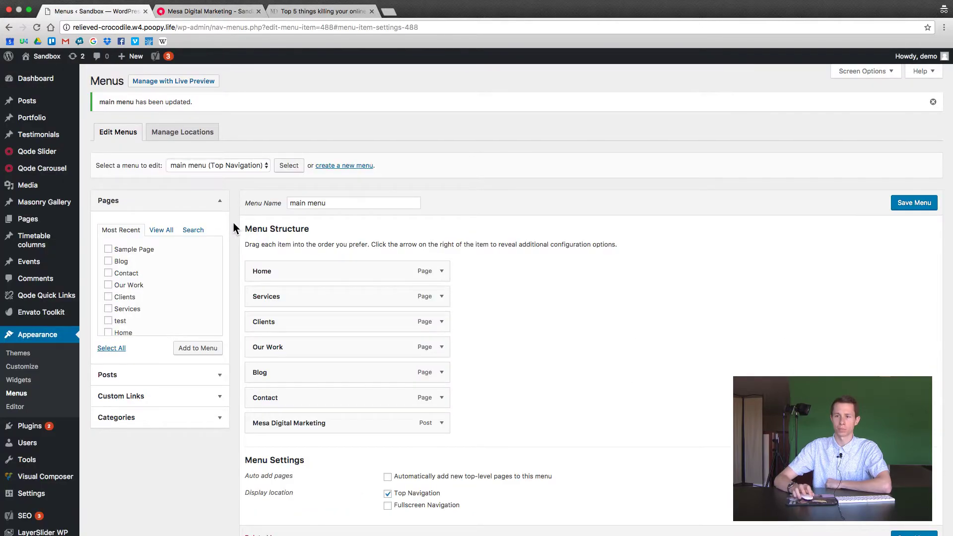
Nest Mesa Digital Marketing under Blog, save the menu, and view the live post page.
drag(301, 423, 309, 392)
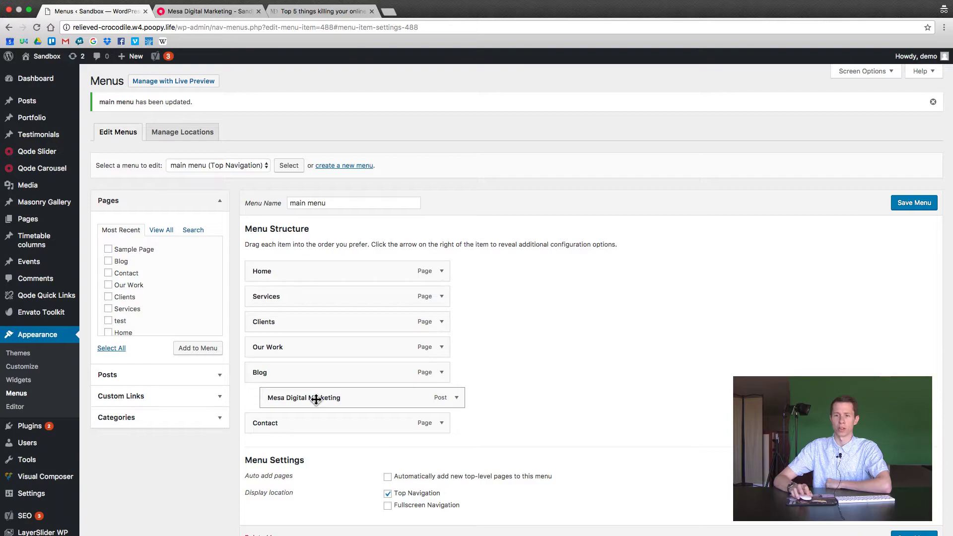
scroll(620, 376, down, 2)
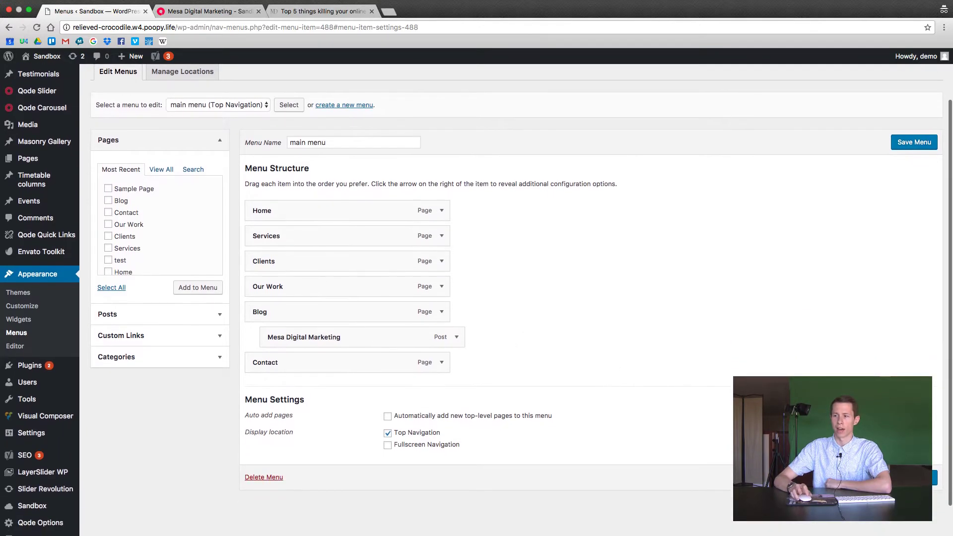
click(912, 142)
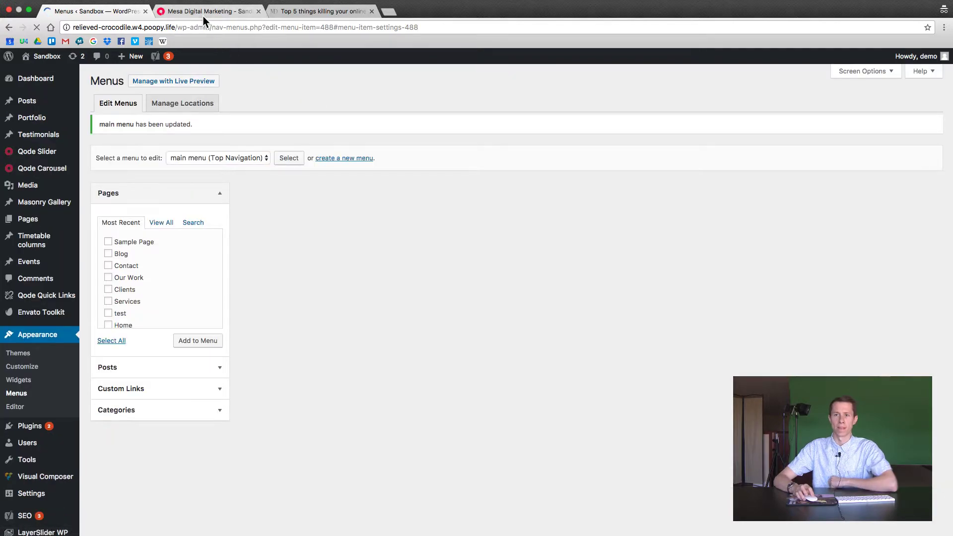
click(209, 12)
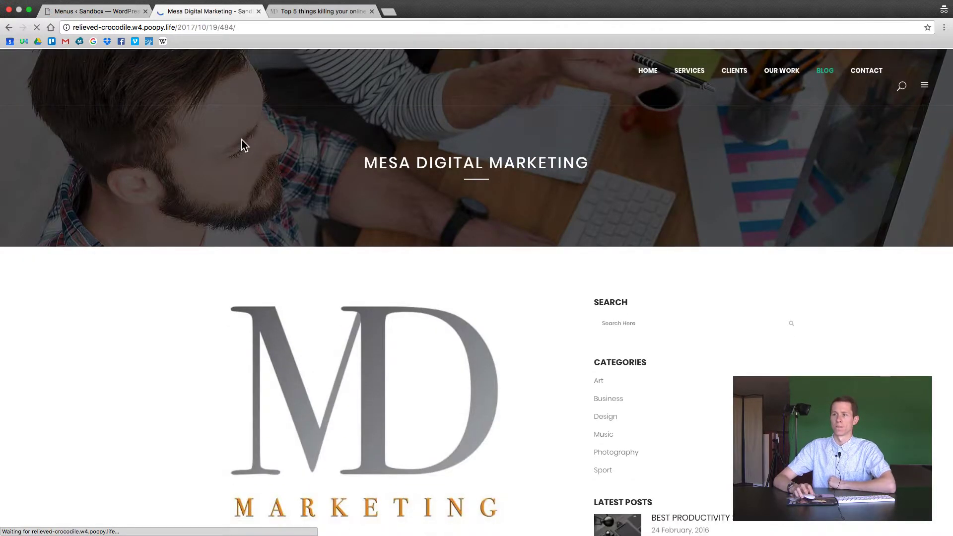
mouse_move(824, 84)
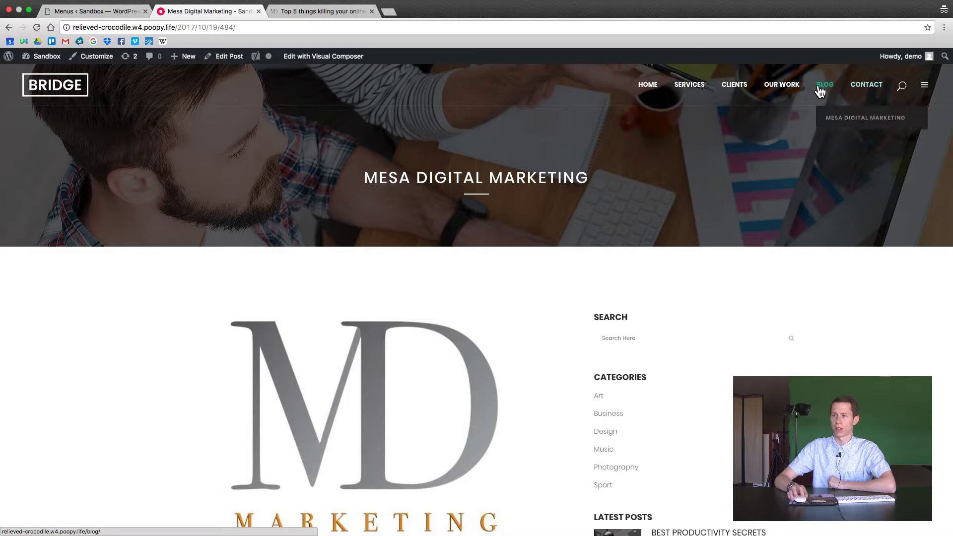
scroll(819, 162, down, 8)
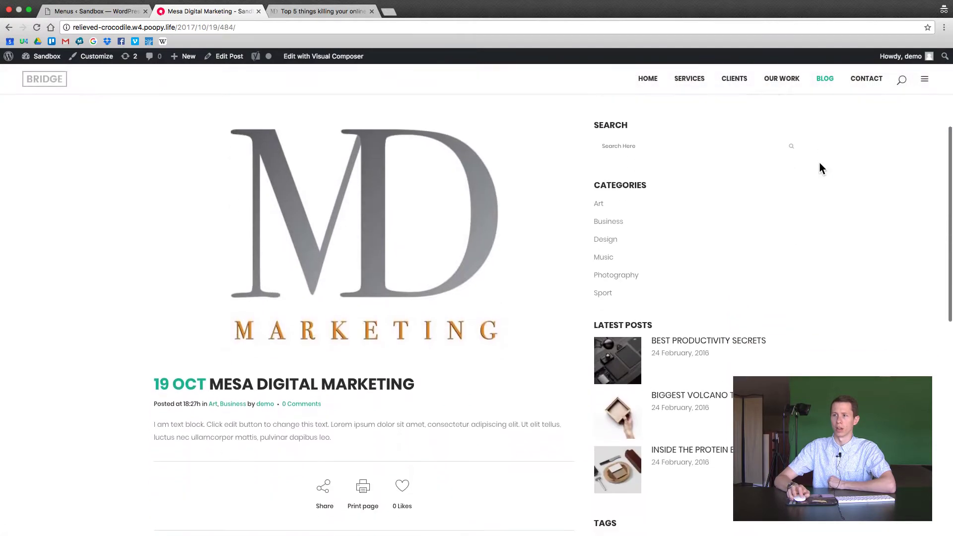
scroll(819, 161, down, 3)
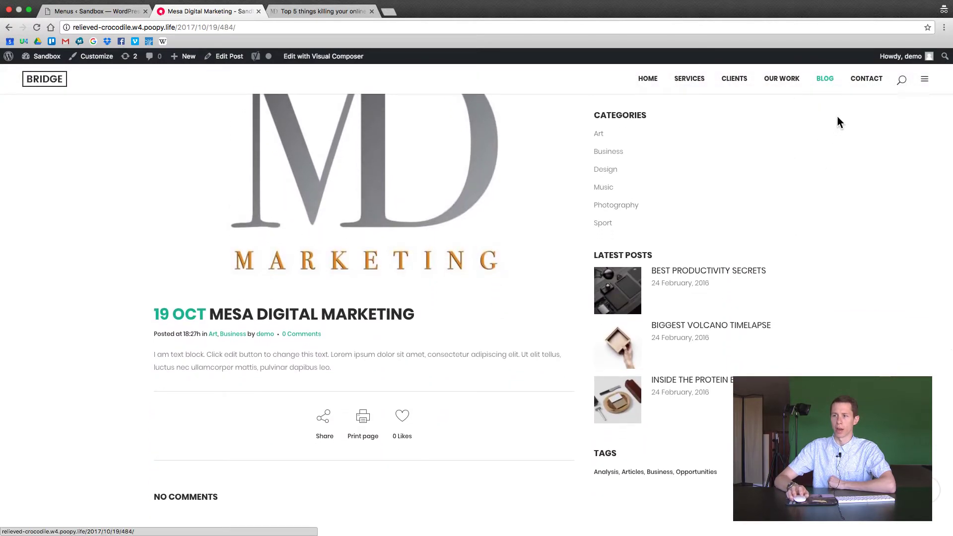
scroll(175, 130, up, 4)
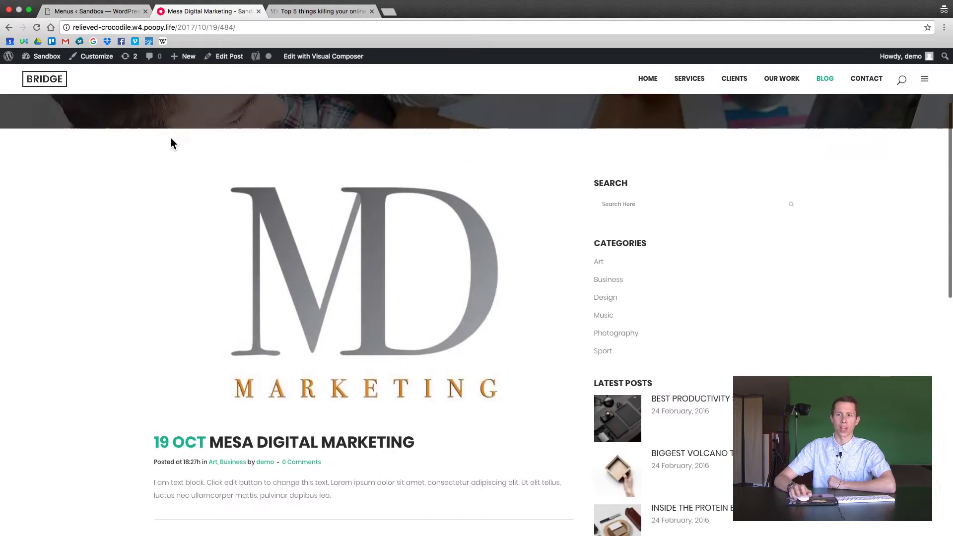
scroll(168, 132, up, 4)
scroll(160, 127, up, 3)
Return to the Menus admin tab showing Mesa Digital Marketing under Blog.
click(97, 11)
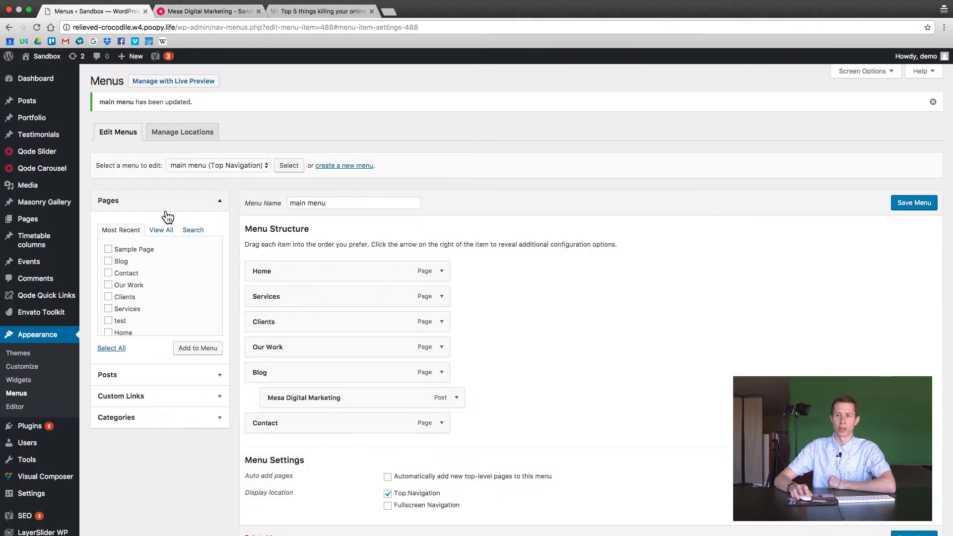
scroll(234, 223, down, 1)
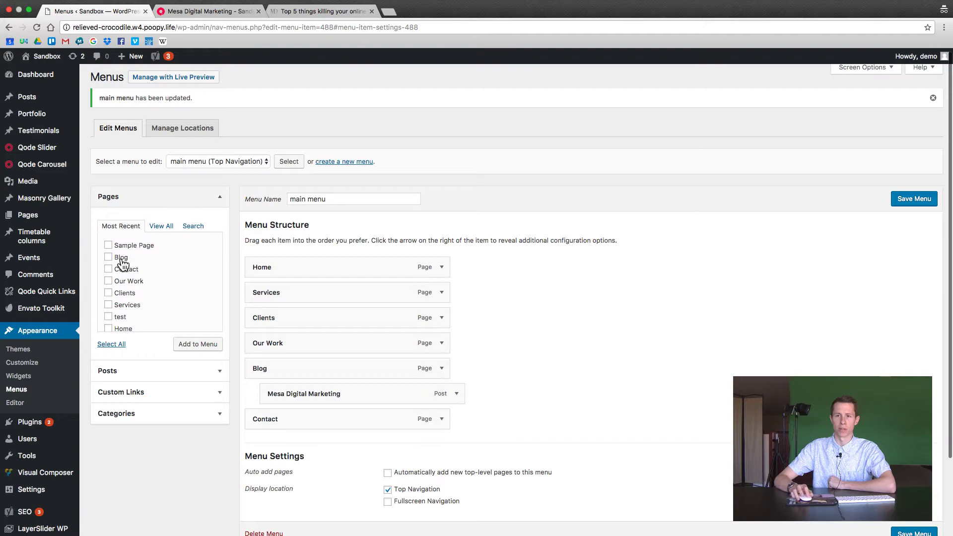
Add Sample Page at the menu's end, relabel it 'Sample', and save the menu.
click(197, 344)
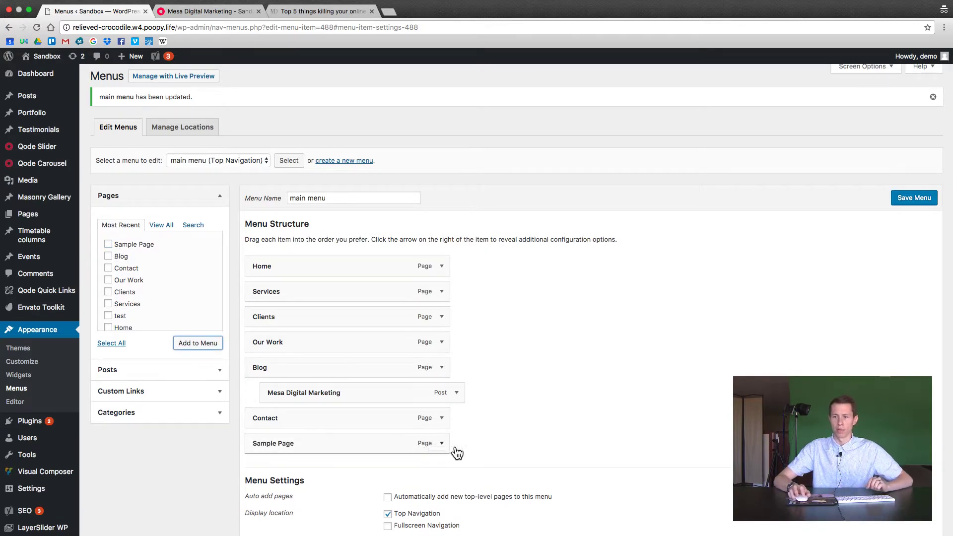
scroll(462, 447, down, 2)
click(441, 407)
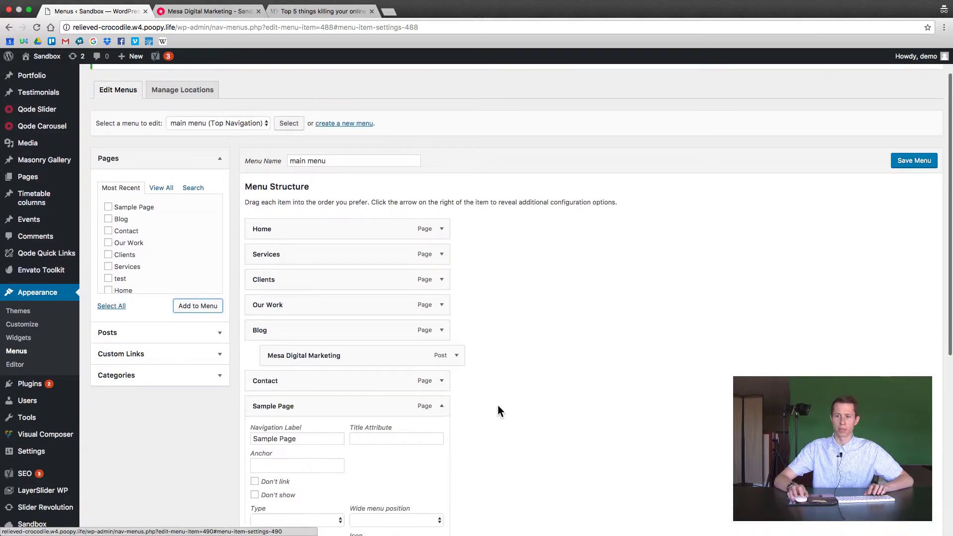
scroll(496, 402, down, 3)
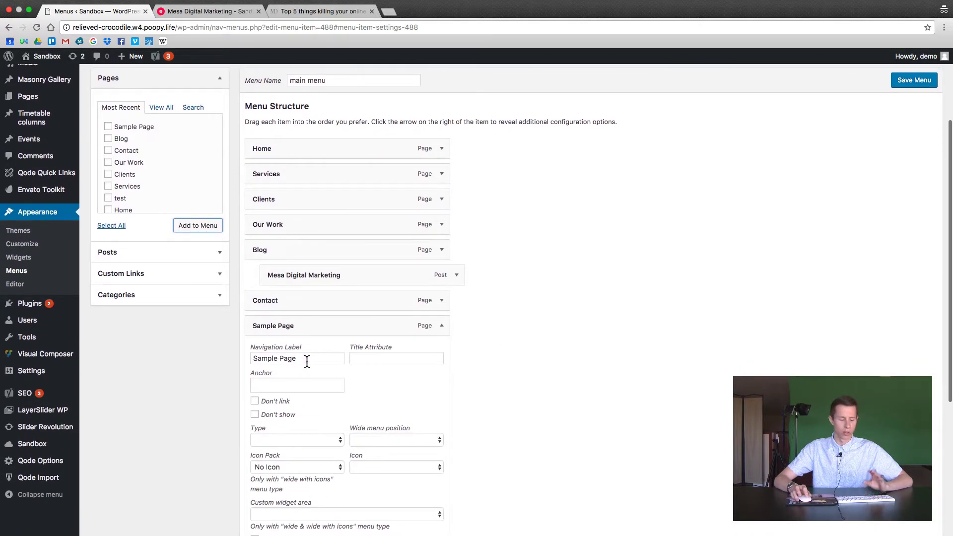
click(295, 358)
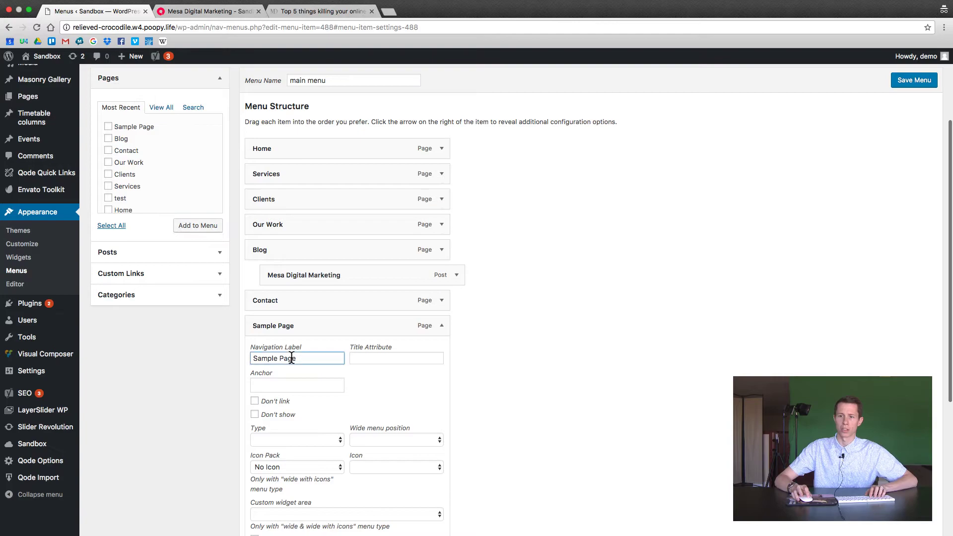
key(BackSpace)
key(BackSpace)
key(BackSpace)
scroll(570, 396, down, 3)
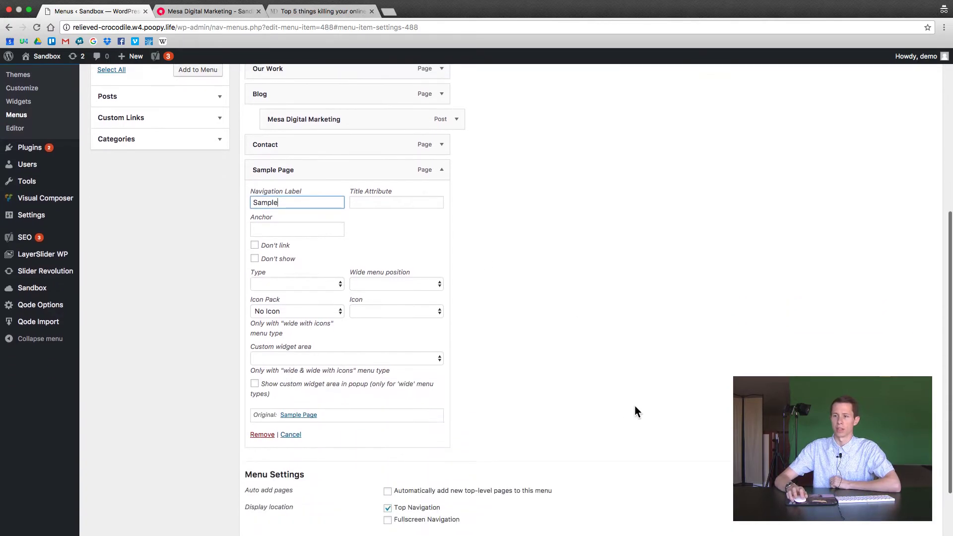
scroll(634, 404, down, 3)
click(936, 480)
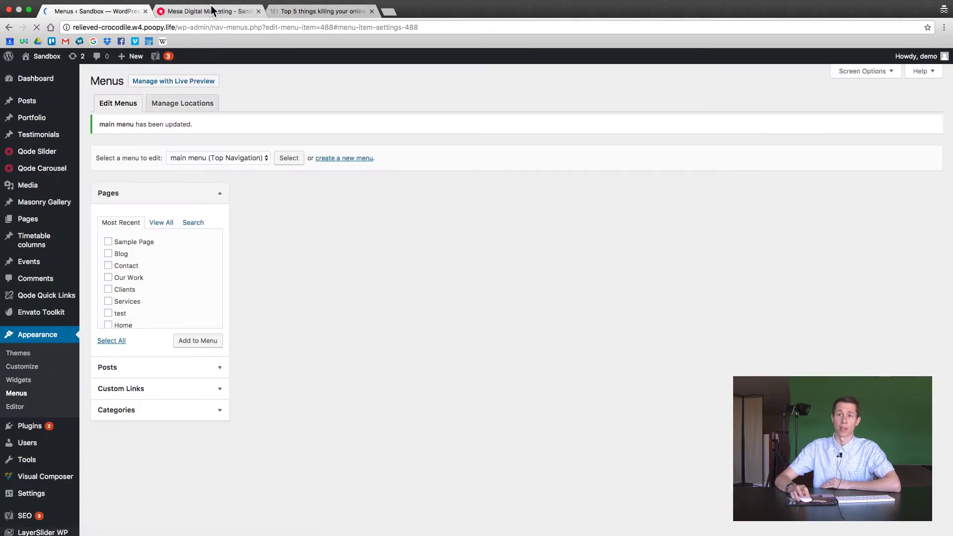
click(209, 11)
key(super+r)
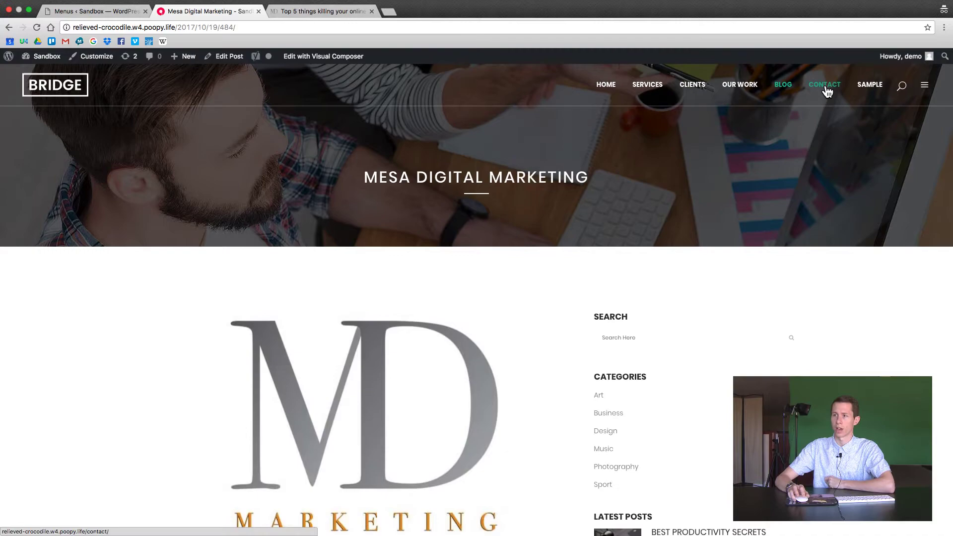
click(843, 110)
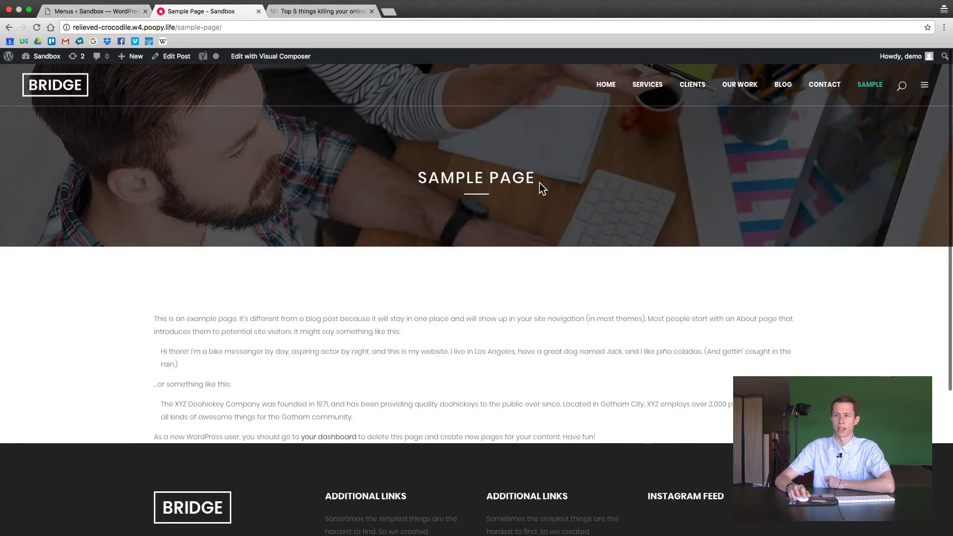
drag(535, 179, 417, 178)
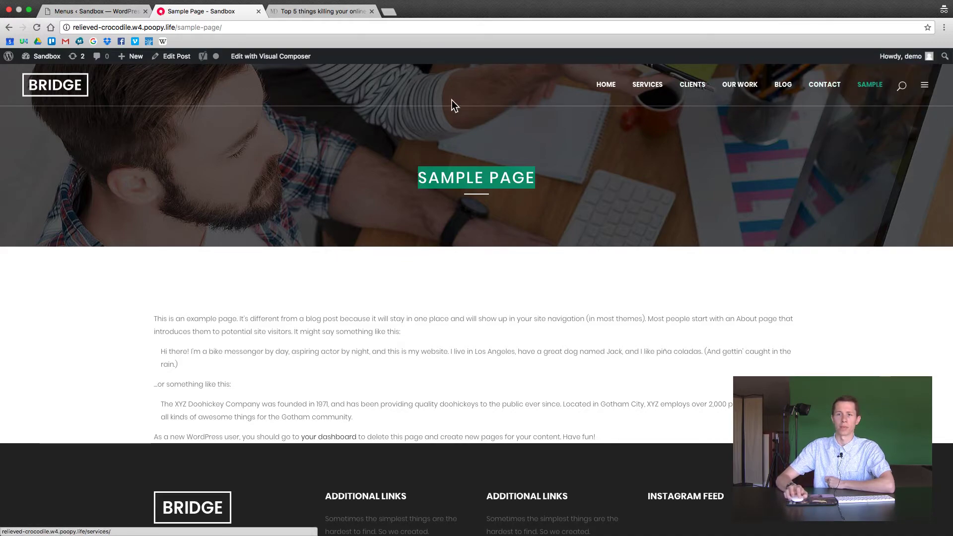
click(94, 12)
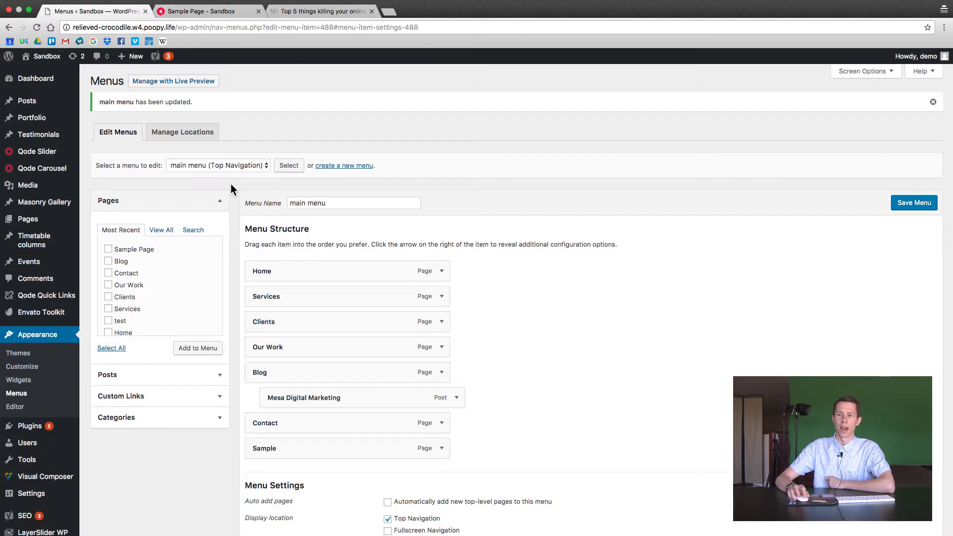
scroll(232, 191, down, 1)
scroll(232, 192, down, 2)
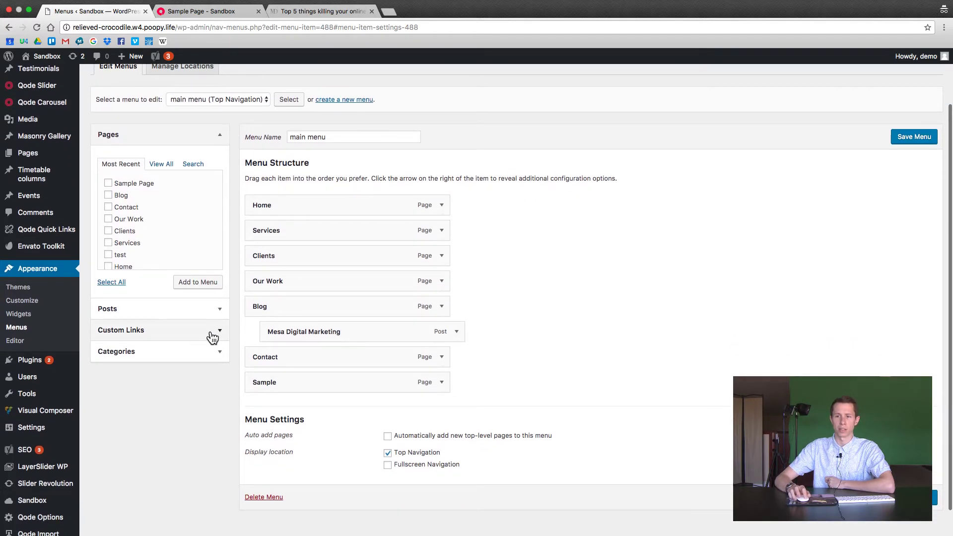
click(216, 332)
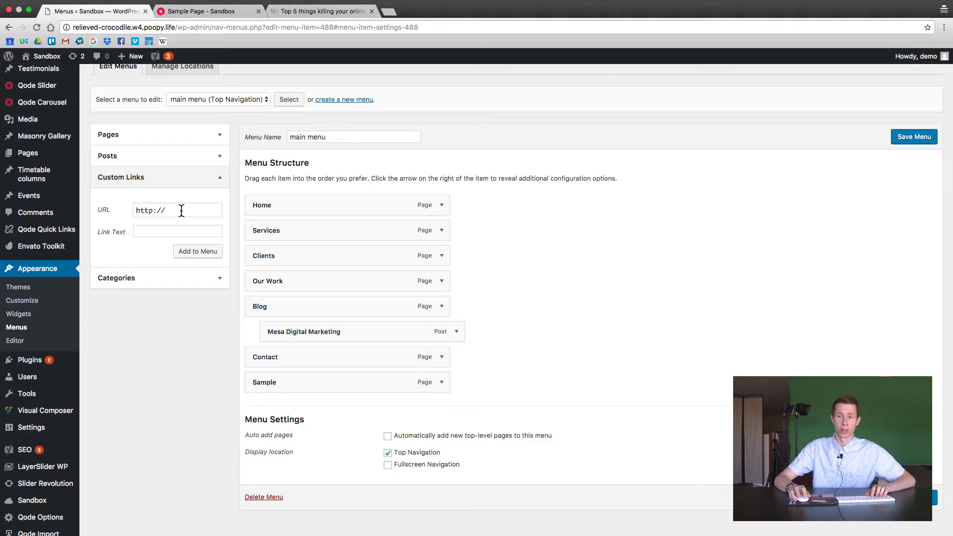
click(179, 210)
scroll(179, 211, down, 1)
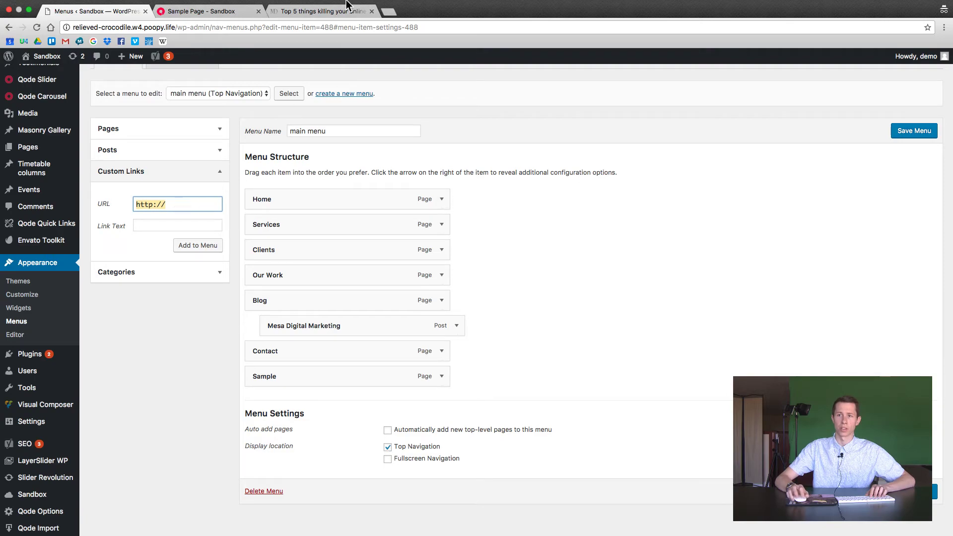
Add an 'MDM' custom link to the copied external article URL and save the menu.
click(324, 11)
click(302, 27)
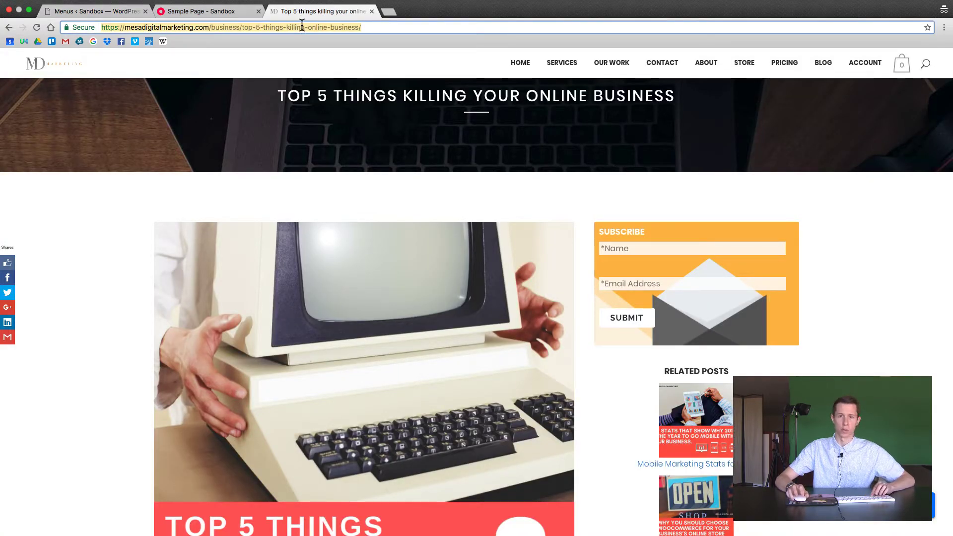
click(90, 12)
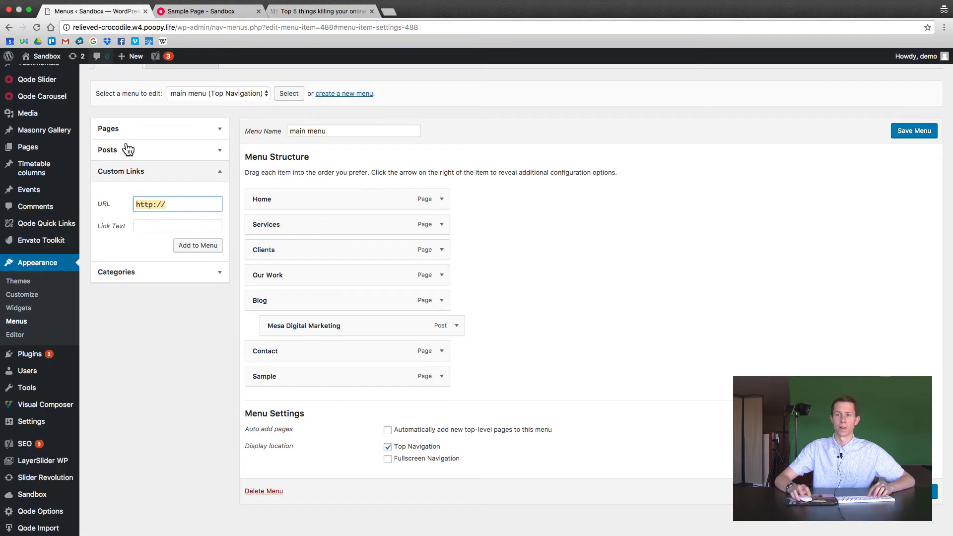
key(super+v)
click(156, 225)
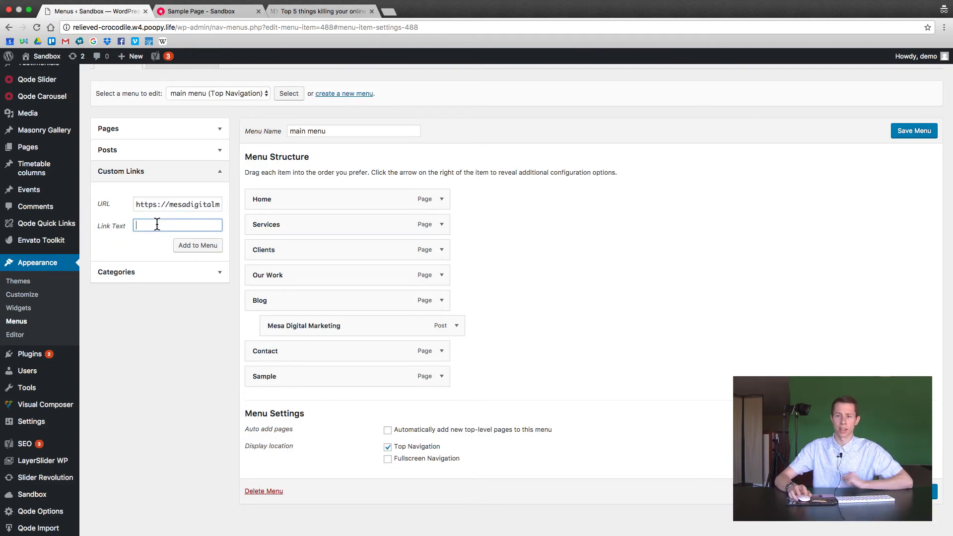
text(MDM)
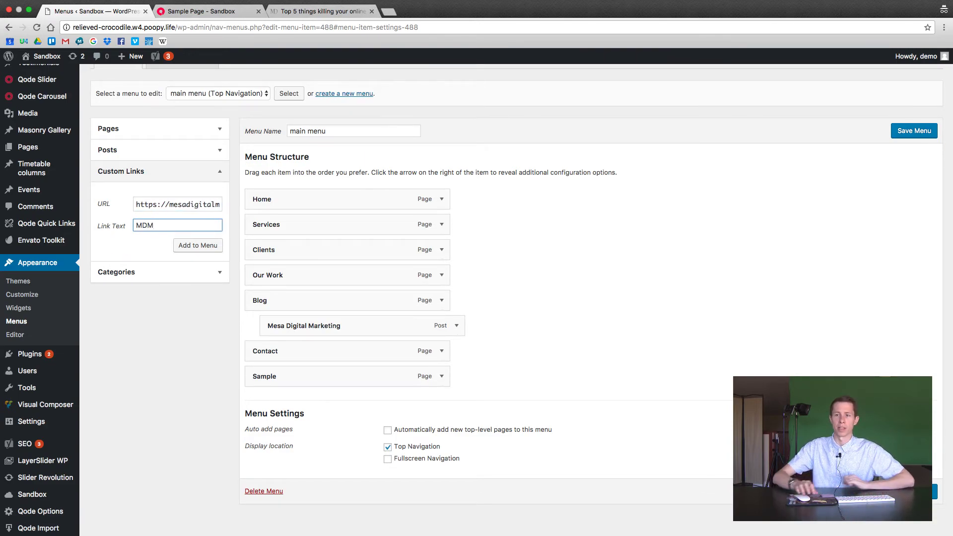
click(197, 246)
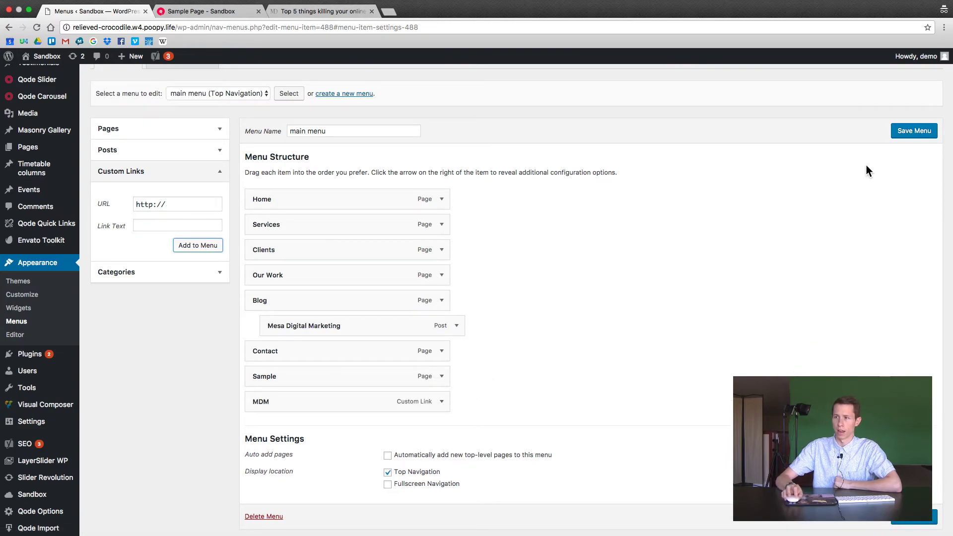
click(914, 135)
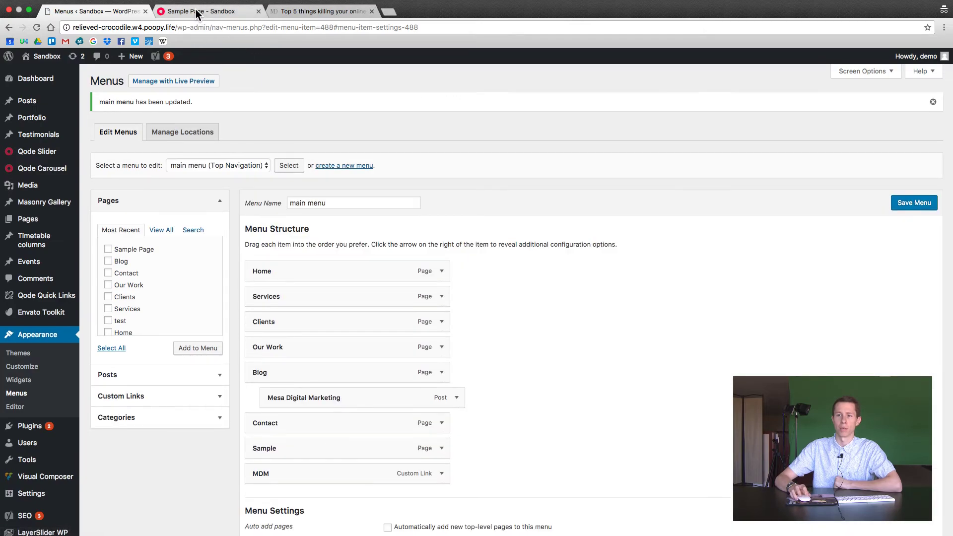
Reload the live Sample Page tab so the navigation shows the new MDM link.
click(196, 10)
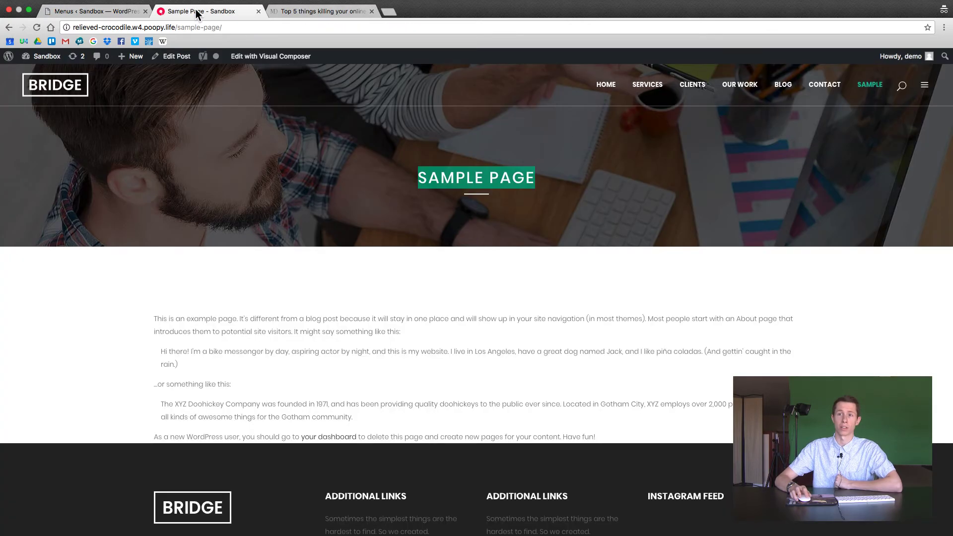
click(193, 228)
key(super+r)
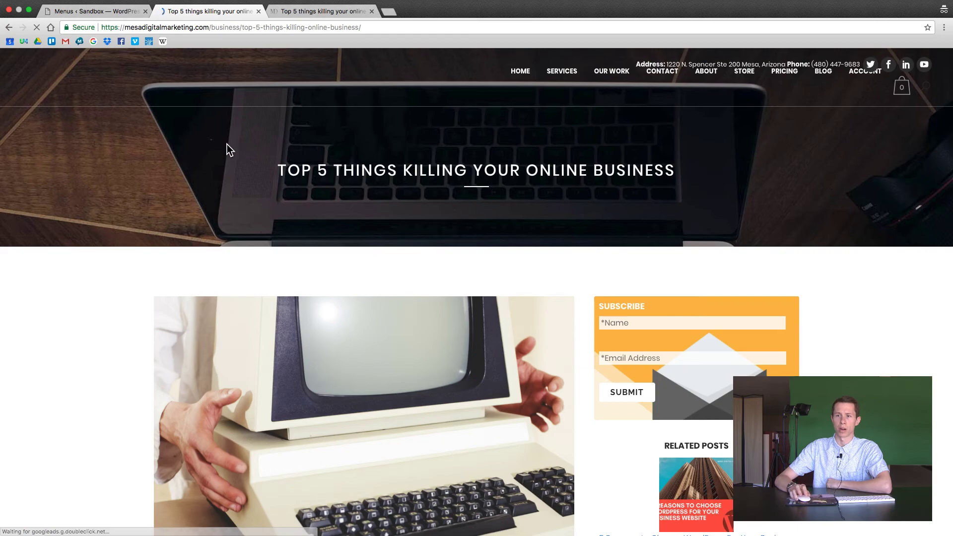
scroll(174, 196, down, 1)
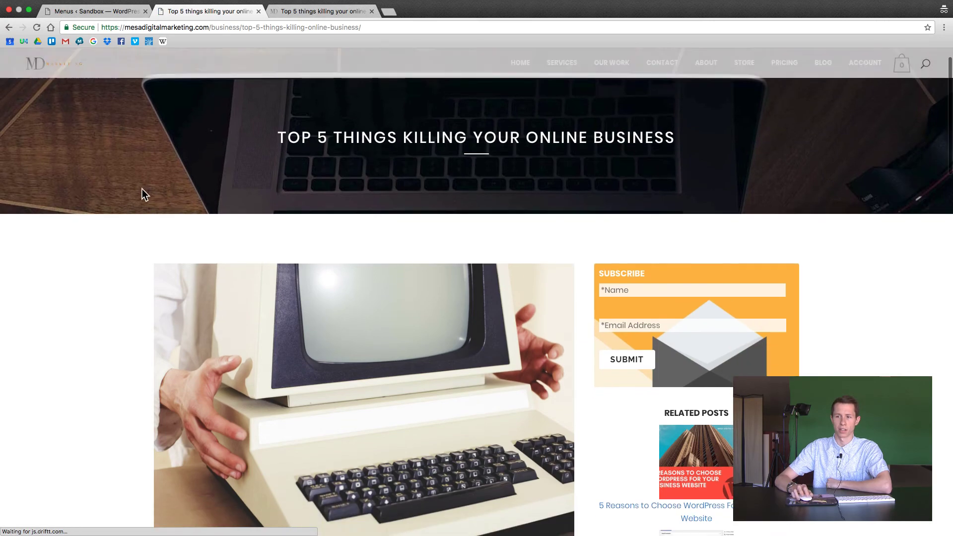
click(77, 8)
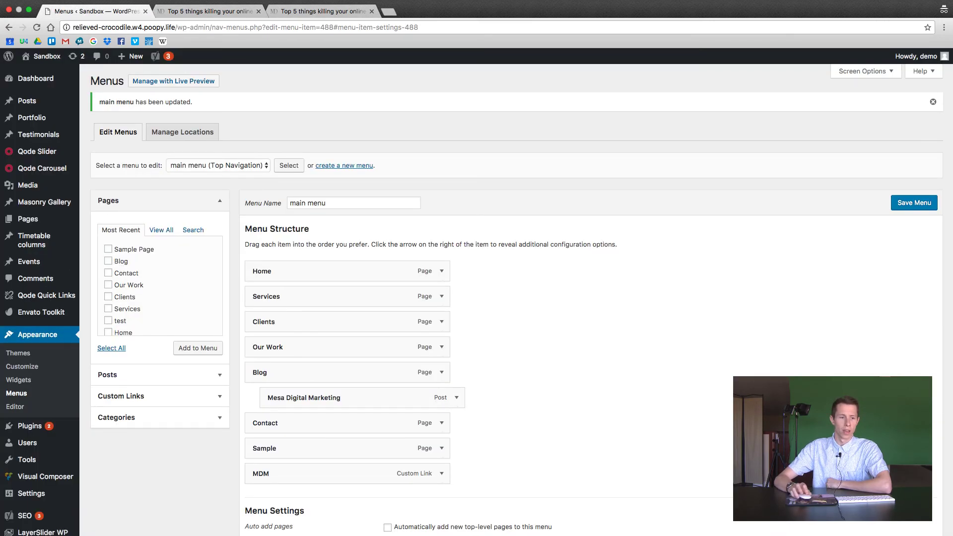